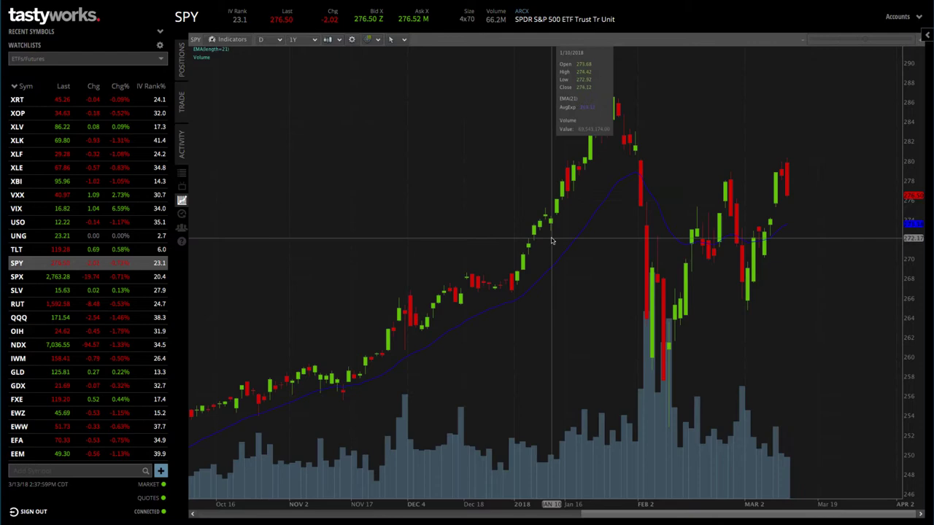
# Open the SPY option chain and collapse the Apr 20, 2018 expiration into the expiration list
pyautogui.click(182, 101)
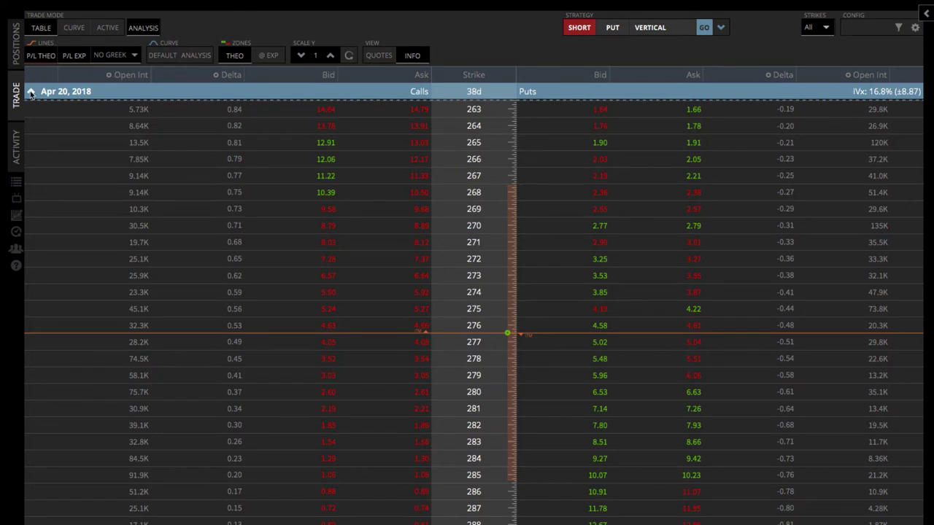
pyautogui.click(30, 92)
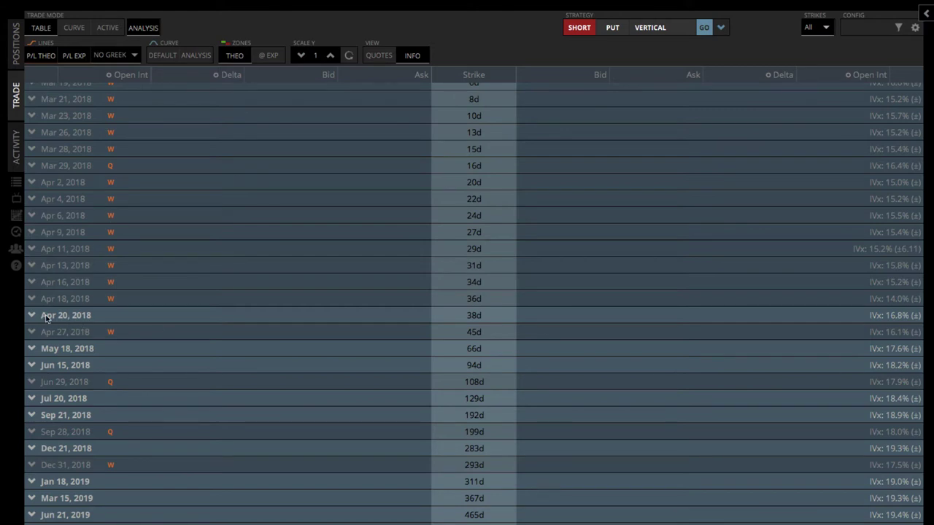
# Expand the Apr 20, 2018 (38-day) expiration to list calls and puts by strike
pyautogui.click(33, 315)
pyautogui.scroll(-1, 195, 348)
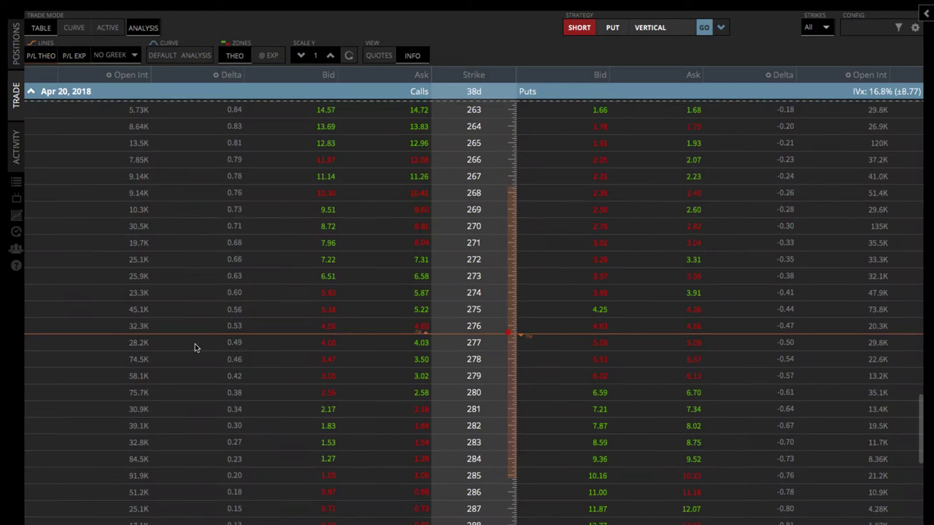
pyautogui.scroll(1, 194, 348)
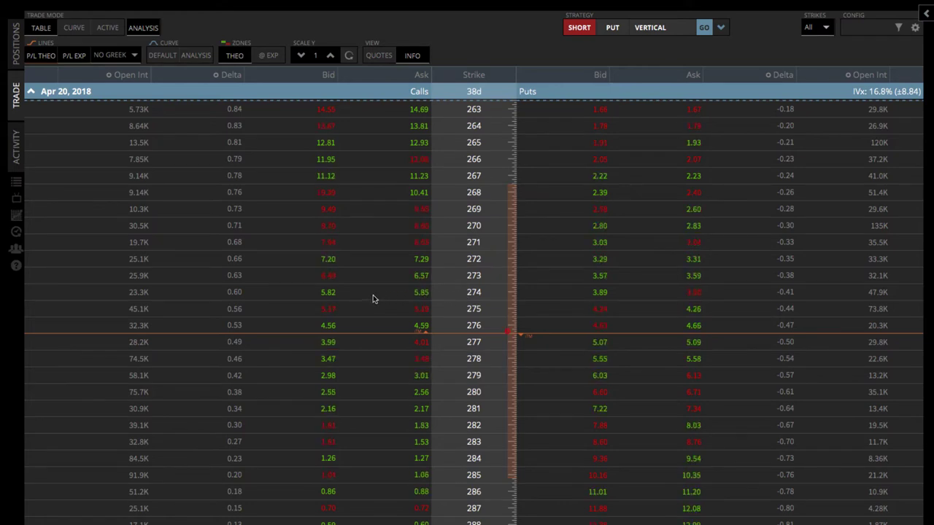
# Buy the Apr 20 274 call and sell the 279 call as a 2.79-debit vertical
pyautogui.click(420, 292)
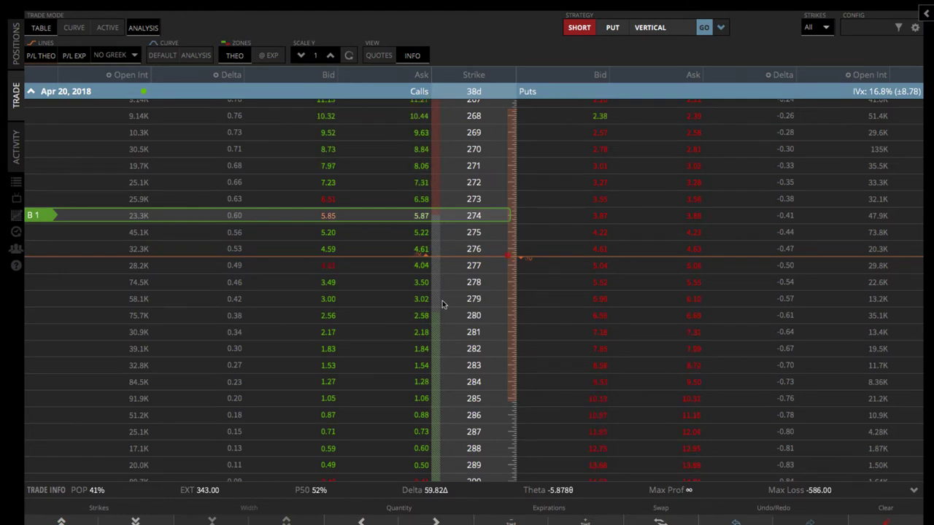
pyautogui.click(328, 299)
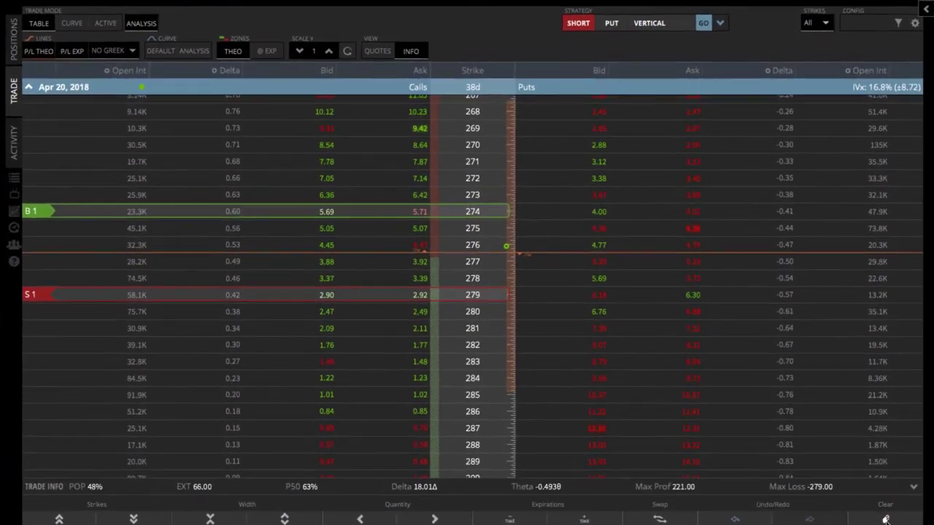
# Clear the staged legs and build a long call vertical buying 277 and selling 278
pyautogui.click(893, 452)
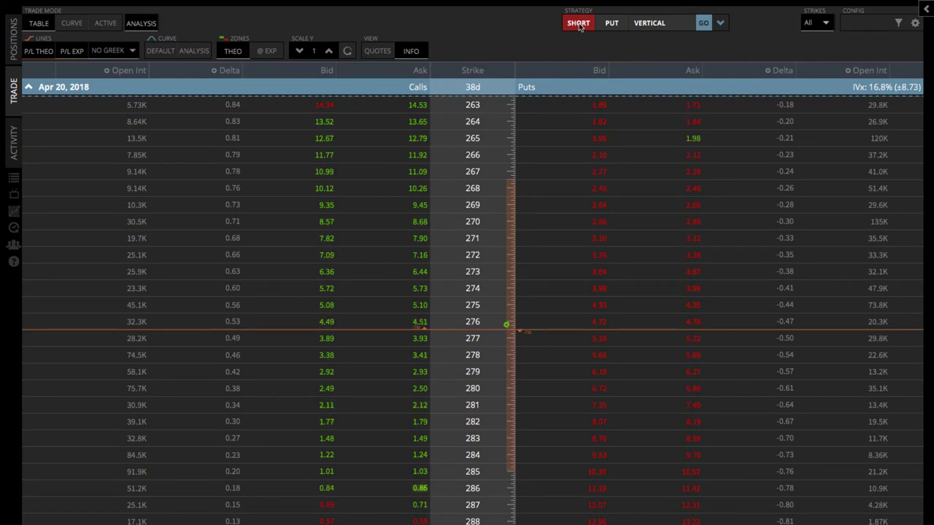
pyautogui.click(579, 24)
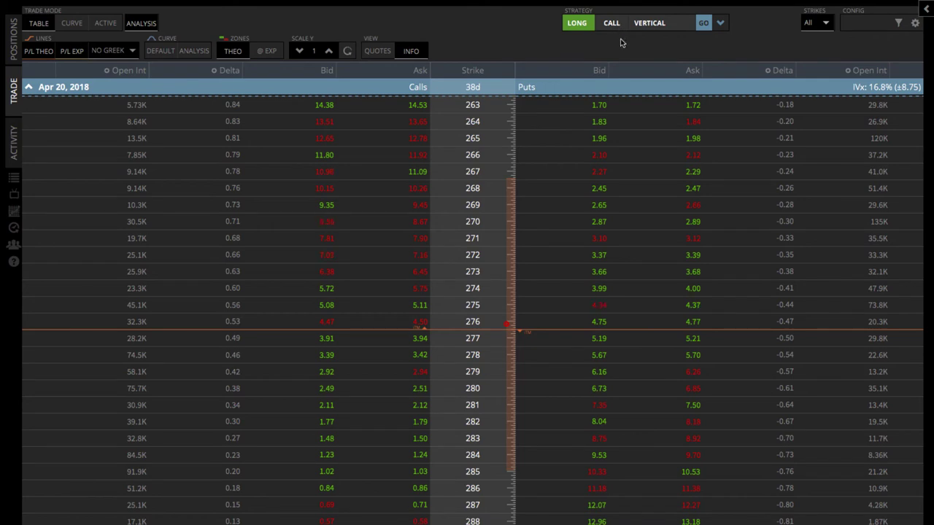
pyautogui.click(719, 24)
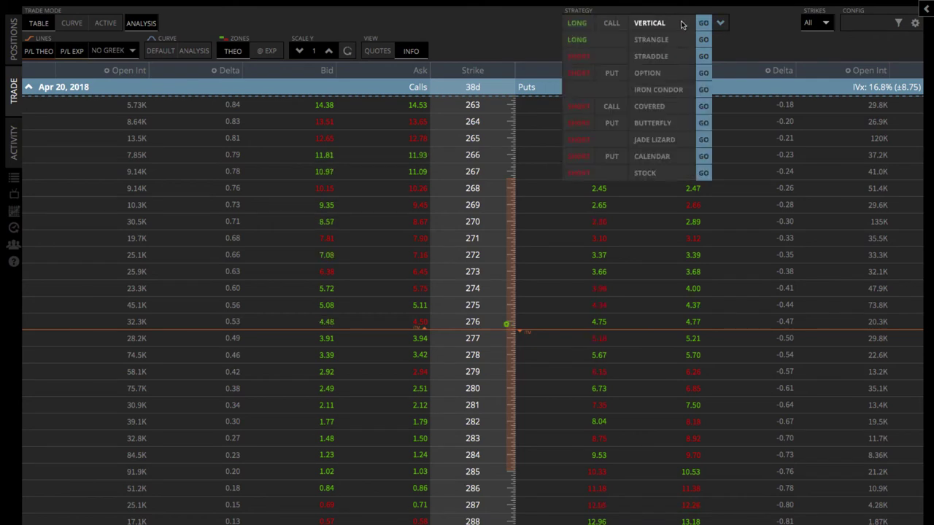
pyautogui.click(657, 26)
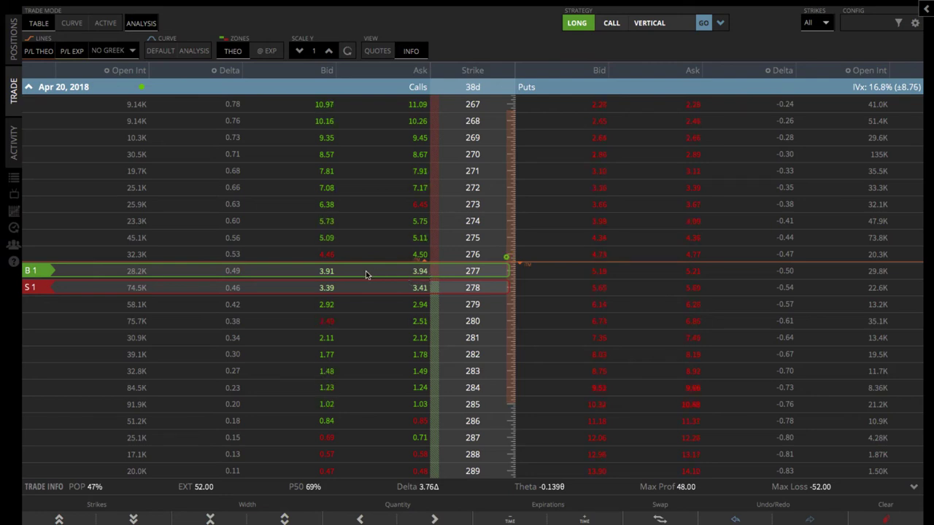
# Widen the vertical by moving the long leg to 274 and the short leg to 279
pyautogui.moveTo(365, 272); pyautogui.dragTo(364, 222)
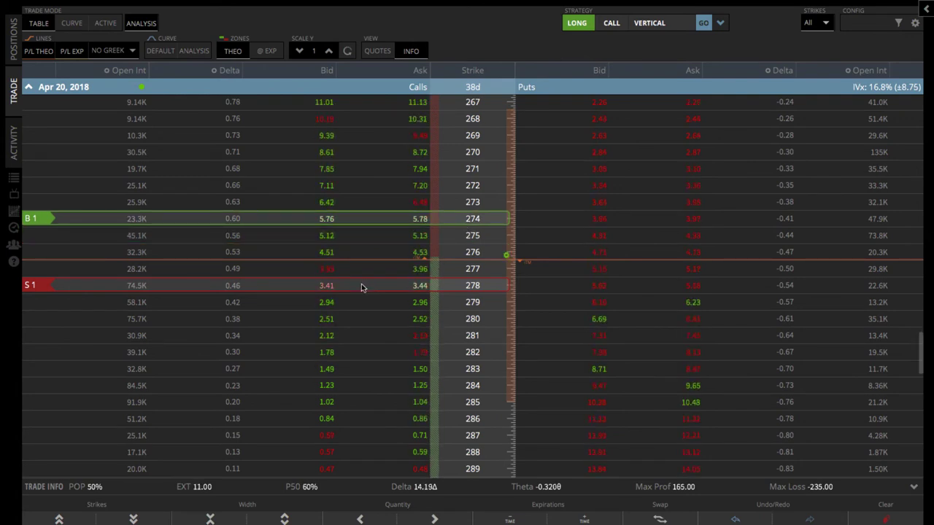
pyautogui.moveTo(361, 284); pyautogui.dragTo(368, 310)
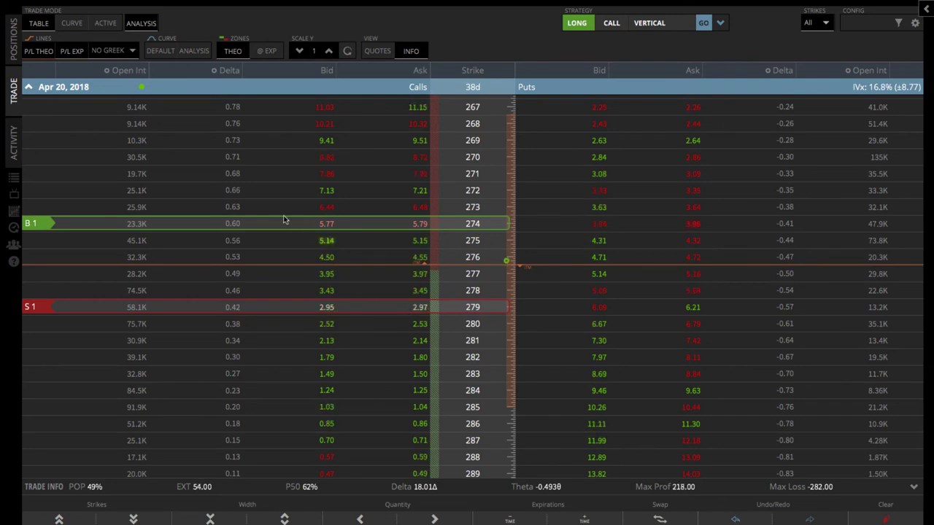
# Display the 274/279 call vertical on the CURVE view with ANALYSIS enabled
pyautogui.click(72, 23)
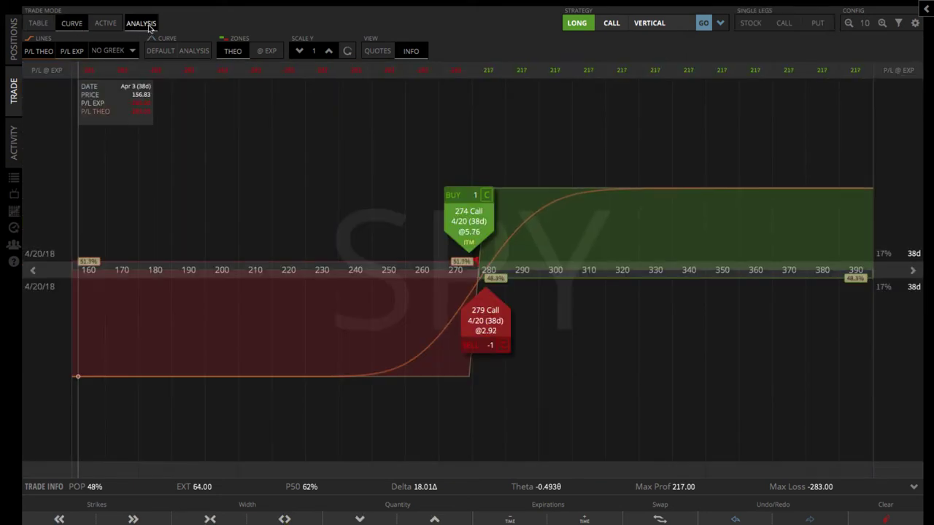
pyautogui.click(149, 24)
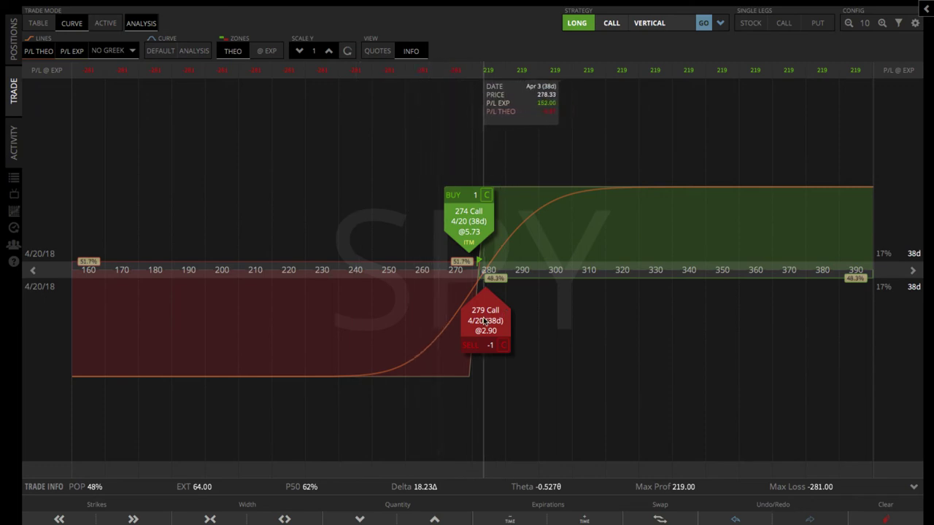
# Drag the legs on the curve until the spread buys the 269 call and sells the 289 call
pyautogui.moveTo(487, 320); pyautogui.dragTo(523, 321)
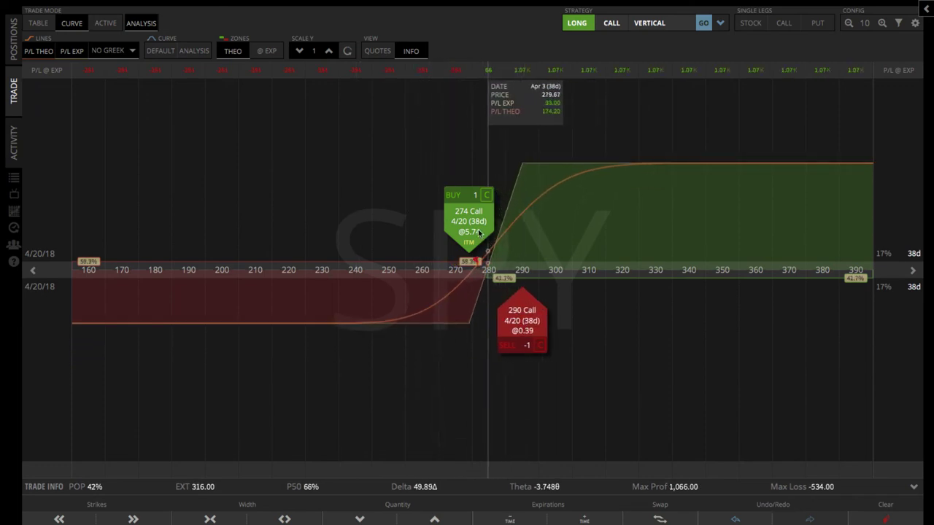
pyautogui.moveTo(471, 223); pyautogui.dragTo(417, 223)
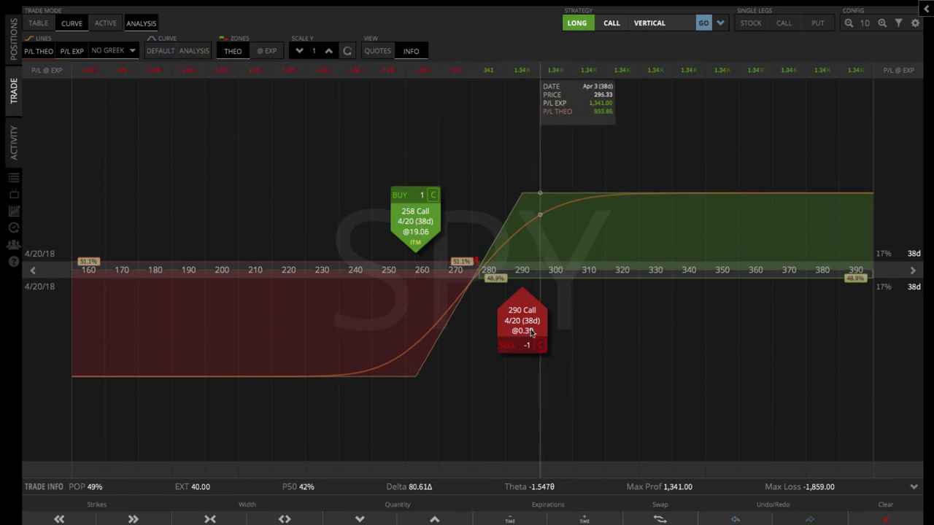
pyautogui.moveTo(540, 325); pyautogui.dragTo(485, 325)
pyautogui.moveTo(405, 232); pyautogui.dragTo(452, 232)
pyautogui.moveTo(499, 325); pyautogui.dragTo(517, 325)
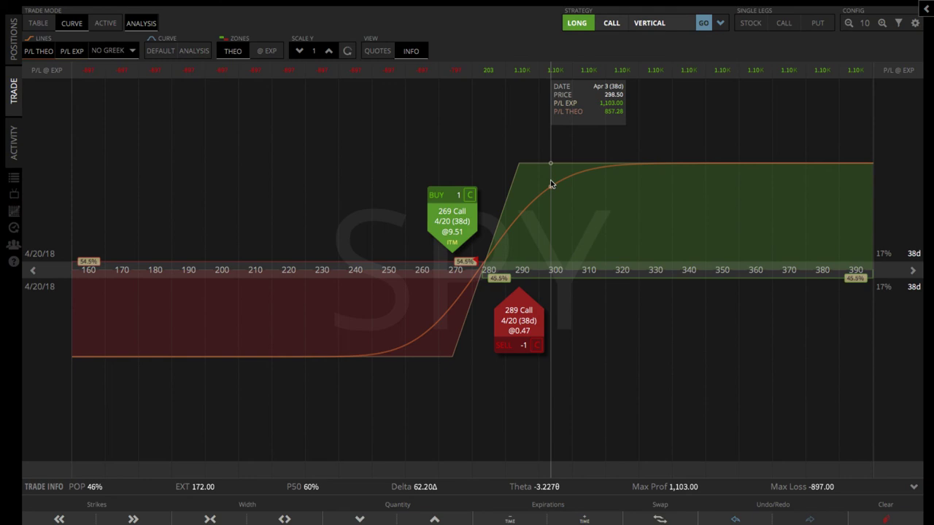
# Open the Analysis panel and set Evaluate At Date to 3/27/2018 (24 DTE)
pyautogui.click(925, 13)
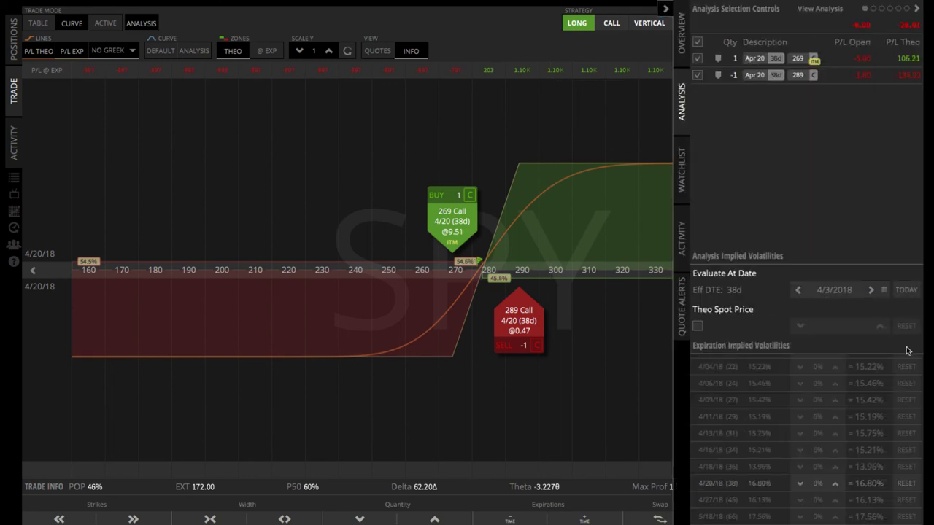
pyautogui.click(871, 290)
pyautogui.click(870, 290)
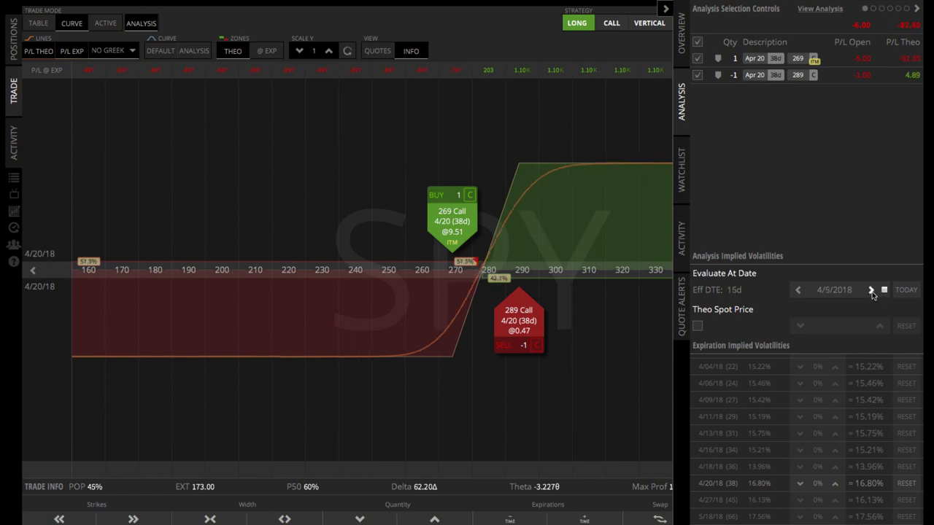
pyautogui.click(871, 290)
pyautogui.click(871, 290)
pyautogui.click(871, 291)
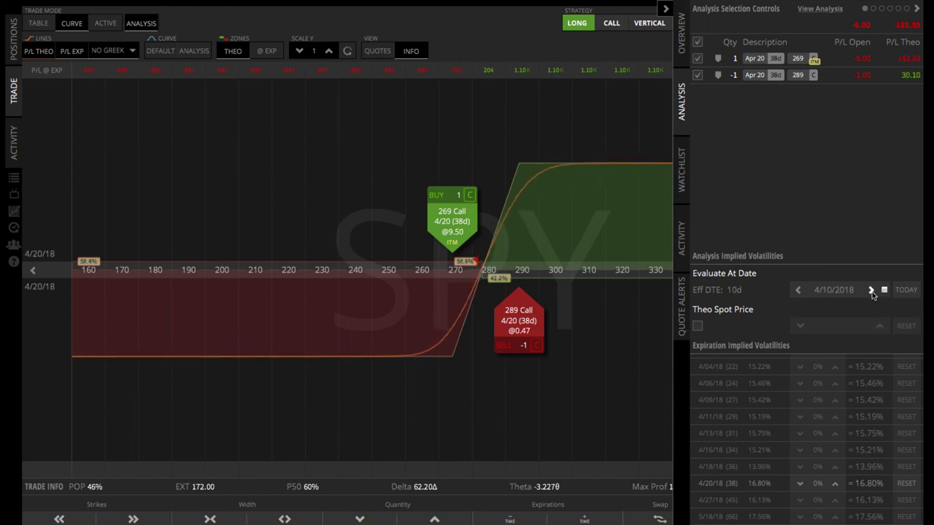
pyautogui.click(797, 290)
pyautogui.click(797, 290)
pyautogui.click(797, 290)
pyautogui.click(797, 290)
pyautogui.click(797, 290)
pyautogui.click(797, 290)
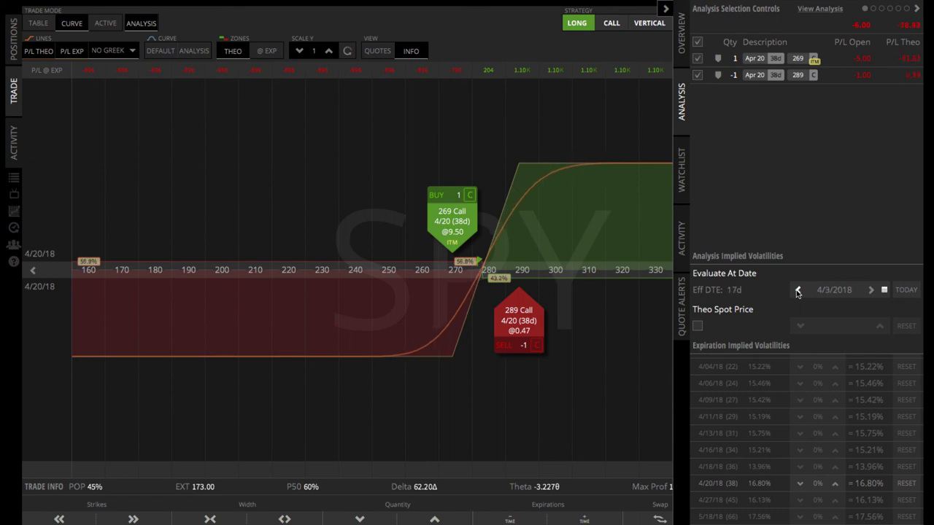
pyautogui.click(798, 290)
pyautogui.click(798, 290)
pyautogui.click(797, 290)
pyautogui.click(797, 290)
pyautogui.click(798, 290)
pyautogui.click(797, 291)
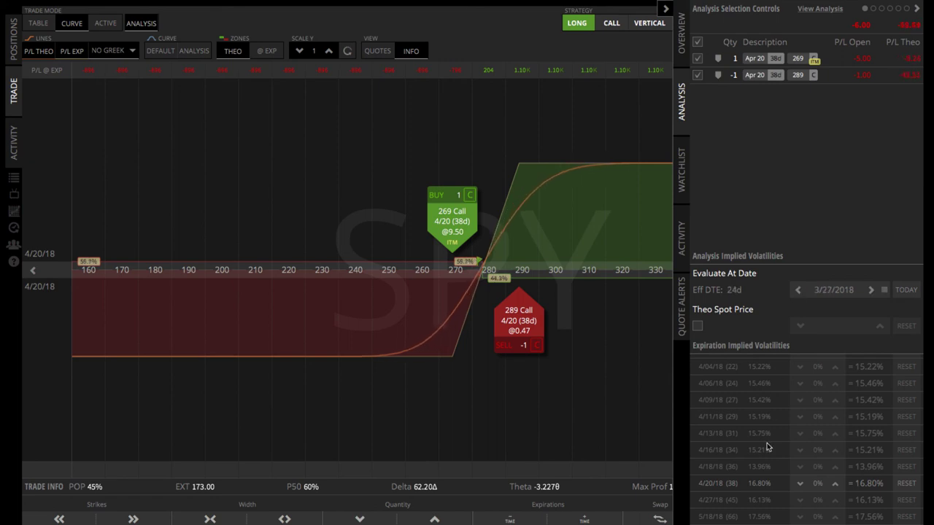
# Raise the 4/20/18 implied volatility, then lower it below its starting level
pyautogui.click(835, 485)
pyautogui.click(835, 484)
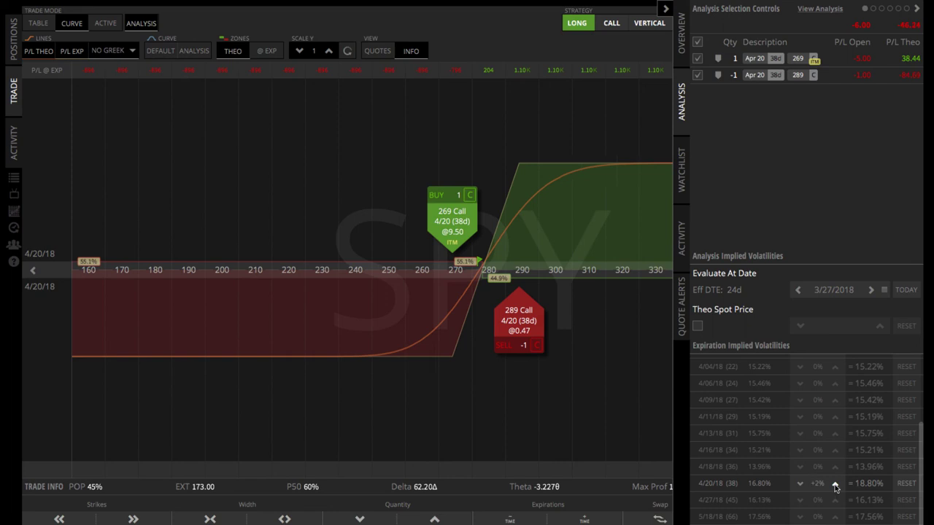
pyautogui.click(835, 484)
pyautogui.click(835, 484)
pyautogui.click(835, 484)
pyautogui.click(835, 484)
pyautogui.click(835, 484)
pyautogui.click(835, 484)
pyautogui.click(800, 484)
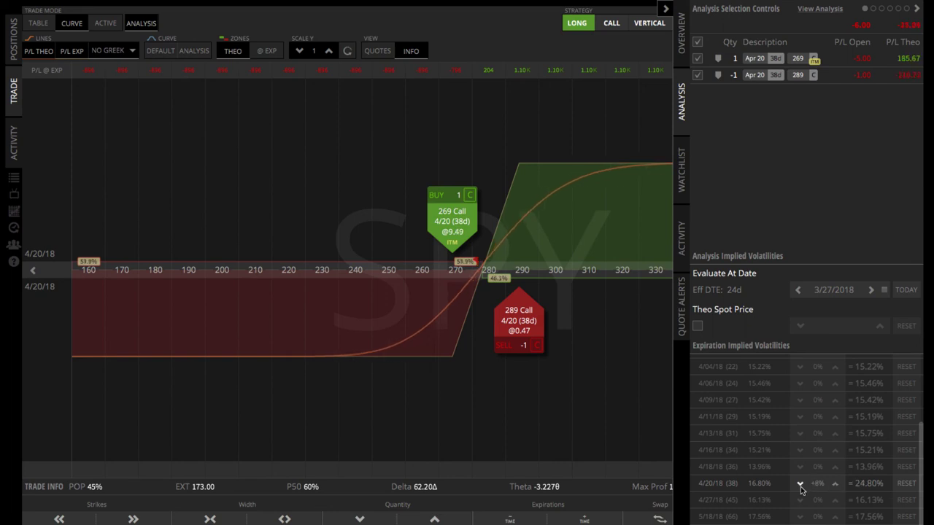
pyautogui.click(800, 483)
pyautogui.click(800, 484)
pyautogui.click(800, 483)
pyautogui.click(800, 483)
pyautogui.click(800, 484)
pyautogui.click(800, 484)
pyautogui.click(800, 484)
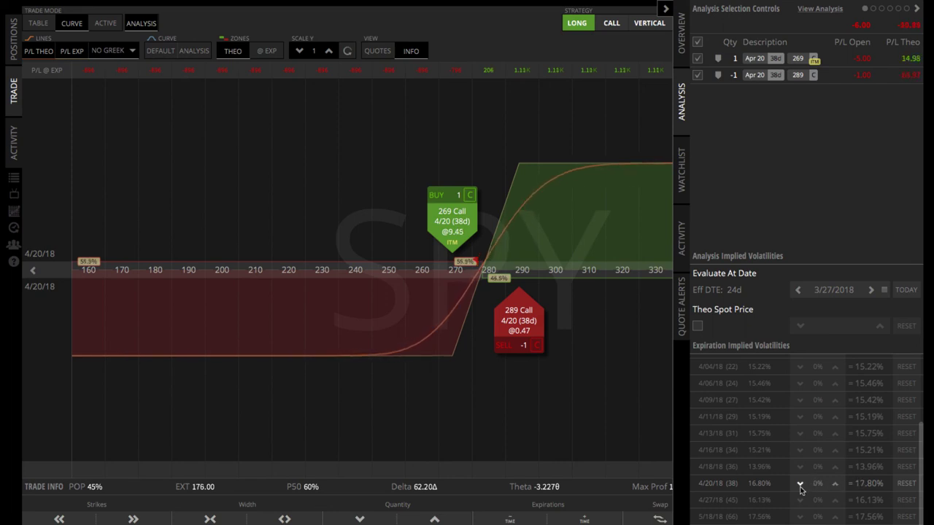
pyautogui.click(800, 484)
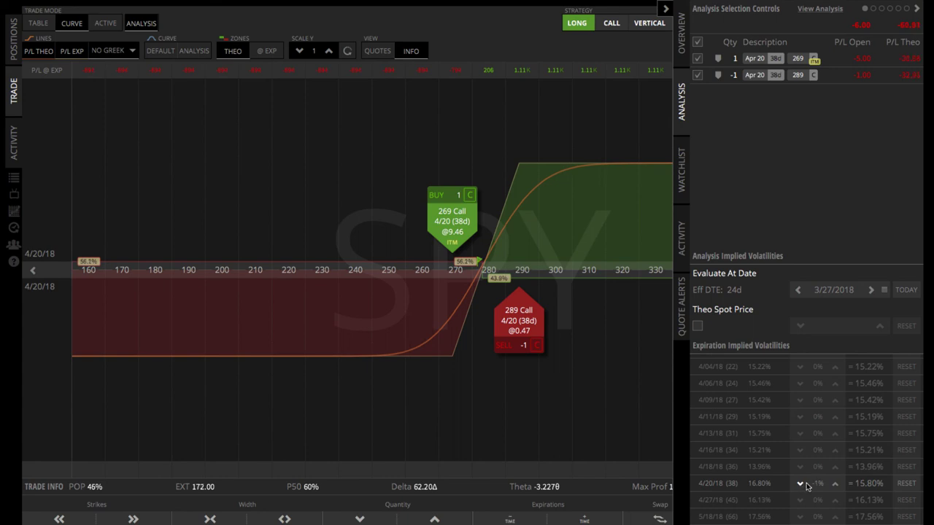
# Close the Analysis panel to show the full 269/289 P/L chart with the 8.97 debit order
pyautogui.click(665, 10)
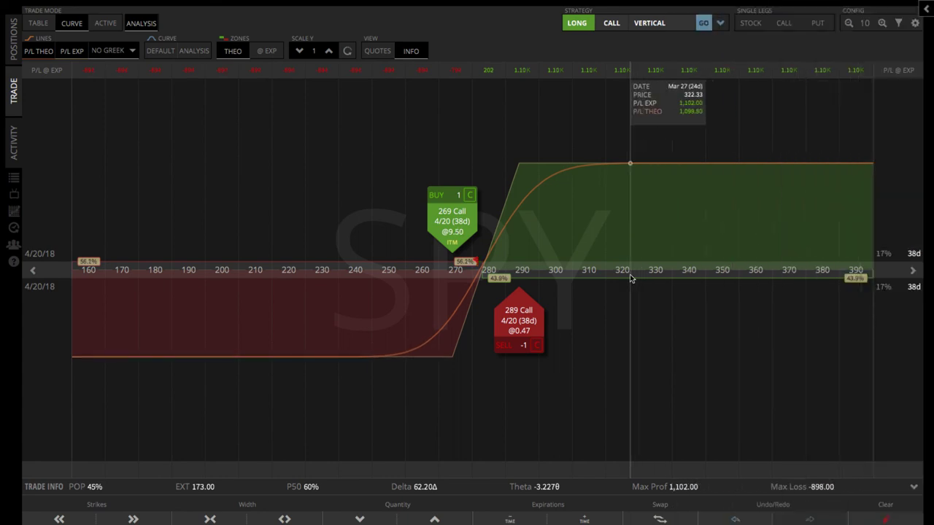